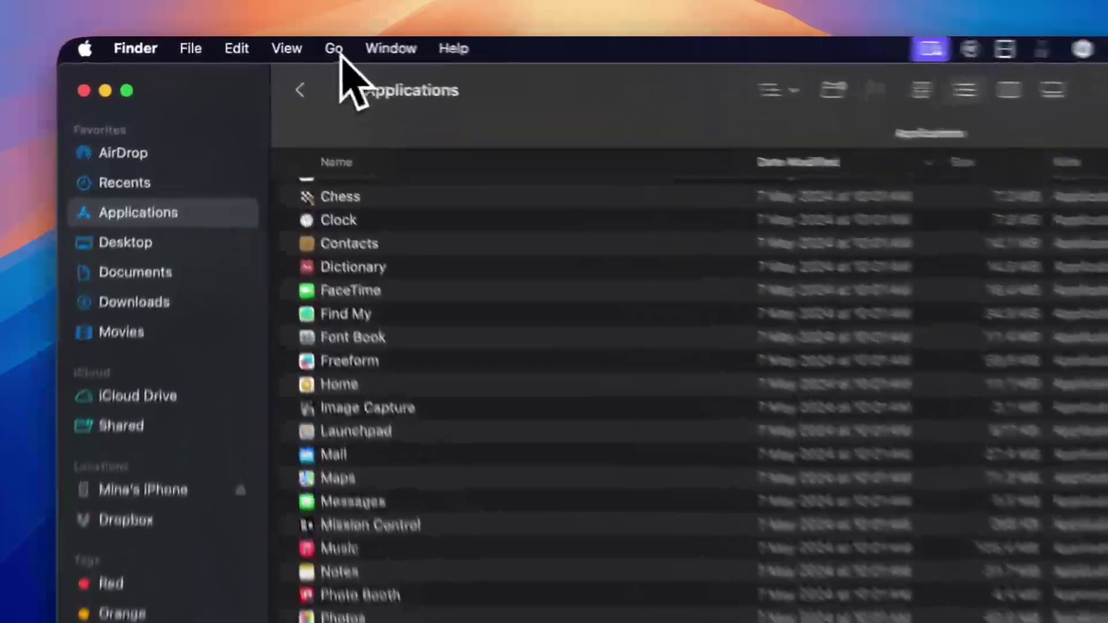
# - Open Finder's Go menu with Option held so the hidden Library item appears
pyautogui.click(273, 43)
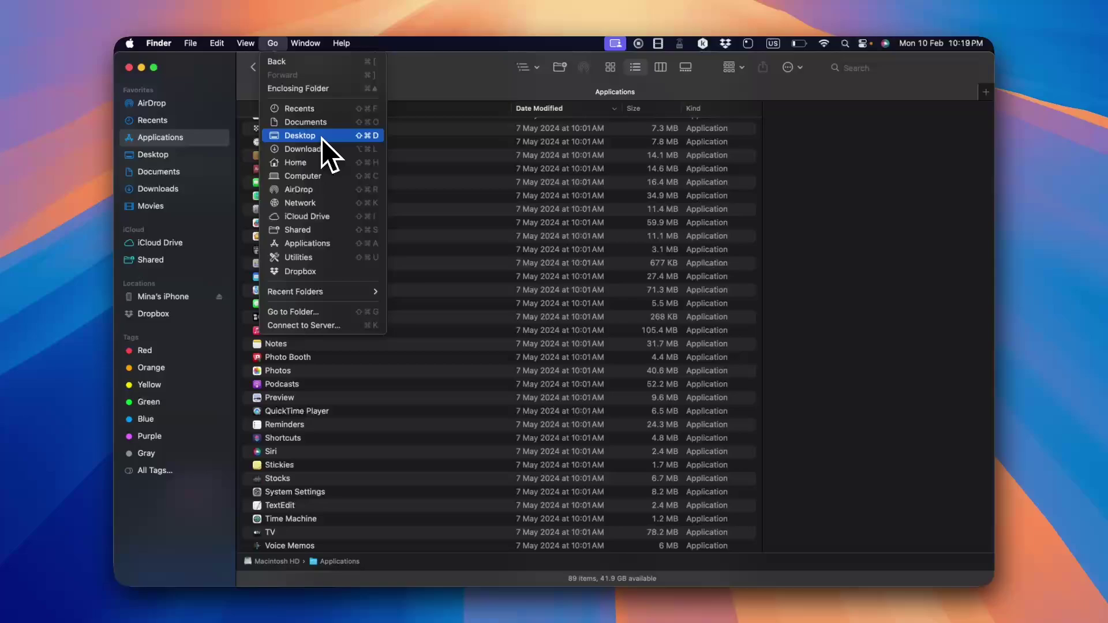
pyautogui.press('alt')
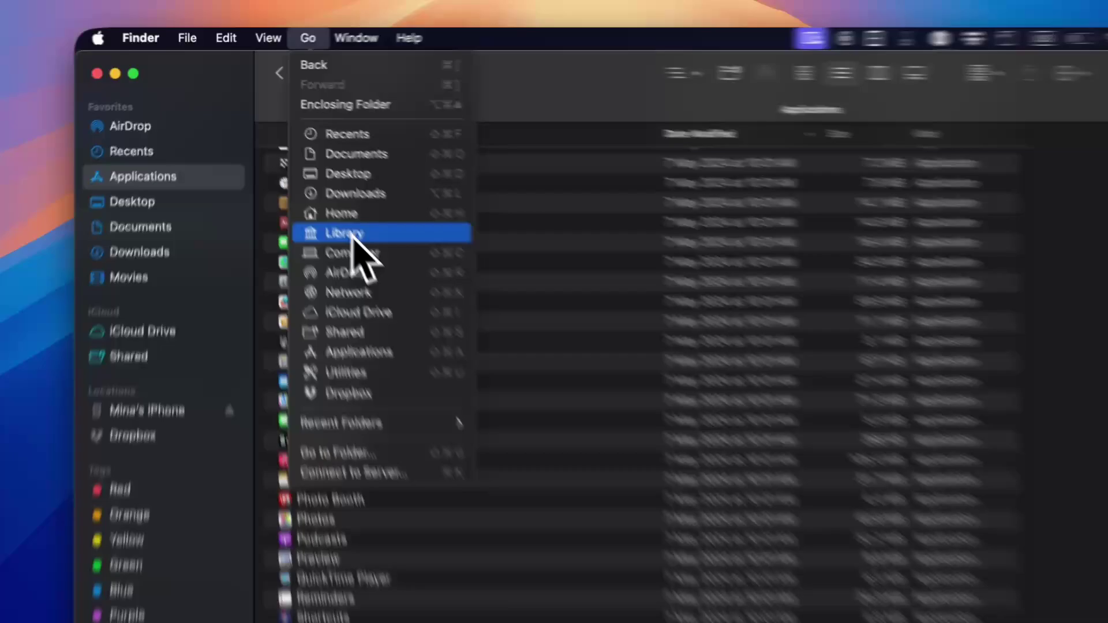
# - Choose Library from the Go menu to open the user's ~/Library folder
pyautogui.click(302, 179)
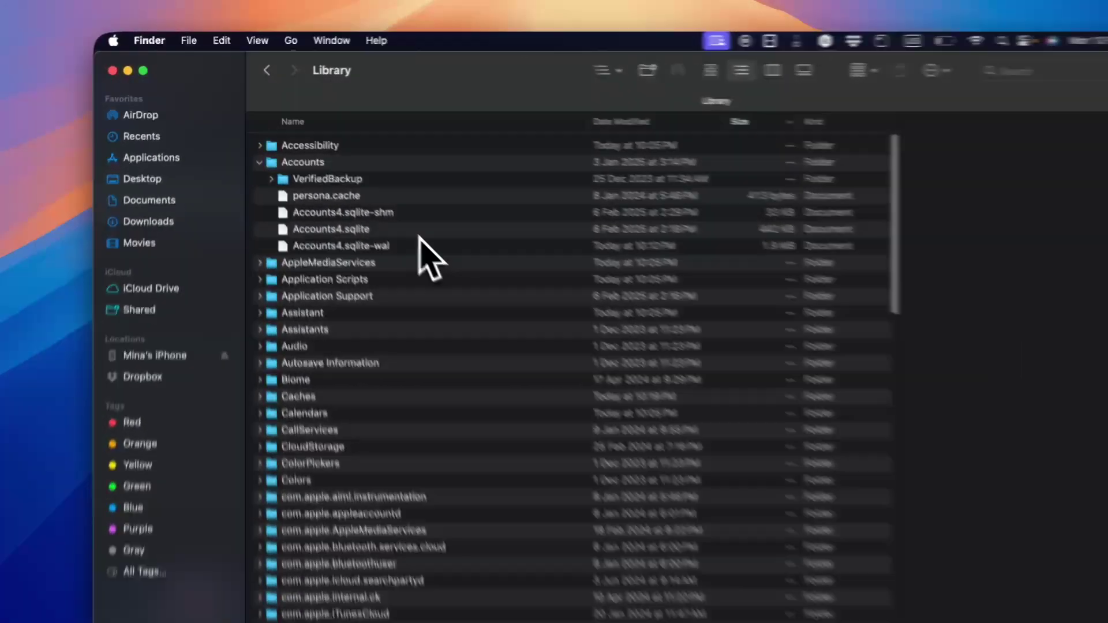
pyautogui.scroll(-5, 380, 206)
pyautogui.scroll(5, 380, 206)
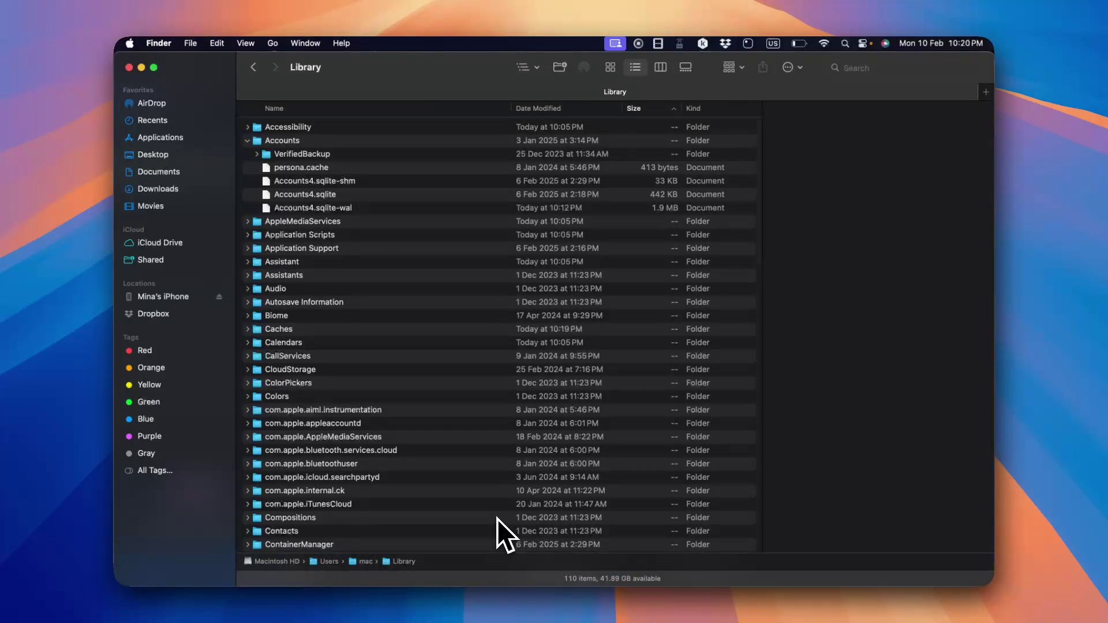
pyautogui.moveTo(609, 539)
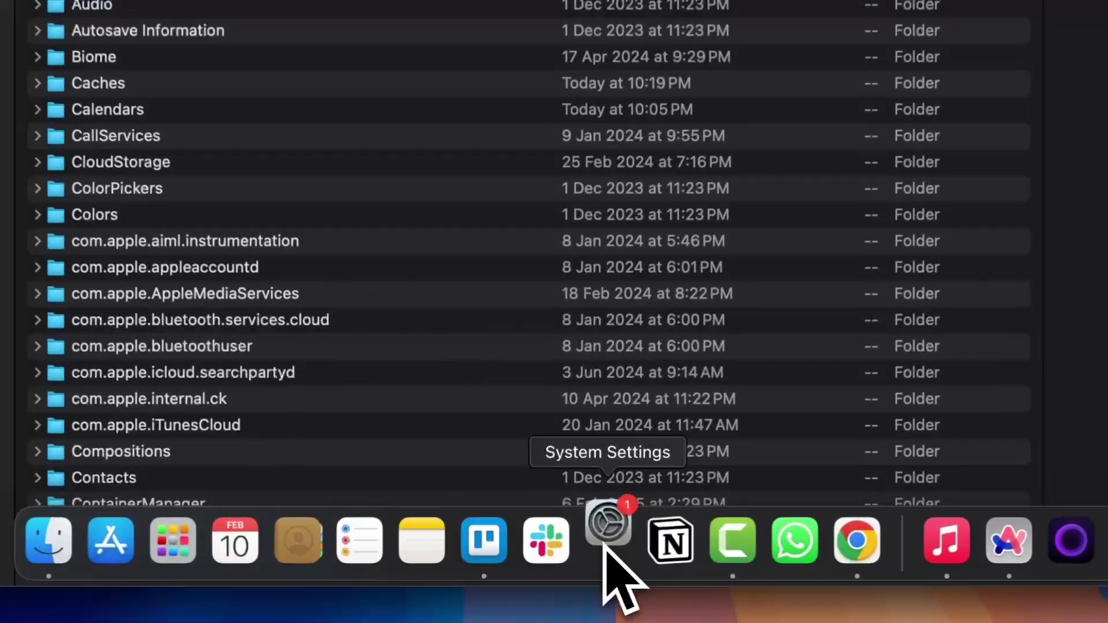
# - Open System Settings > General > Storage to see System Data at 39.46 GB
pyautogui.click(581, 554)
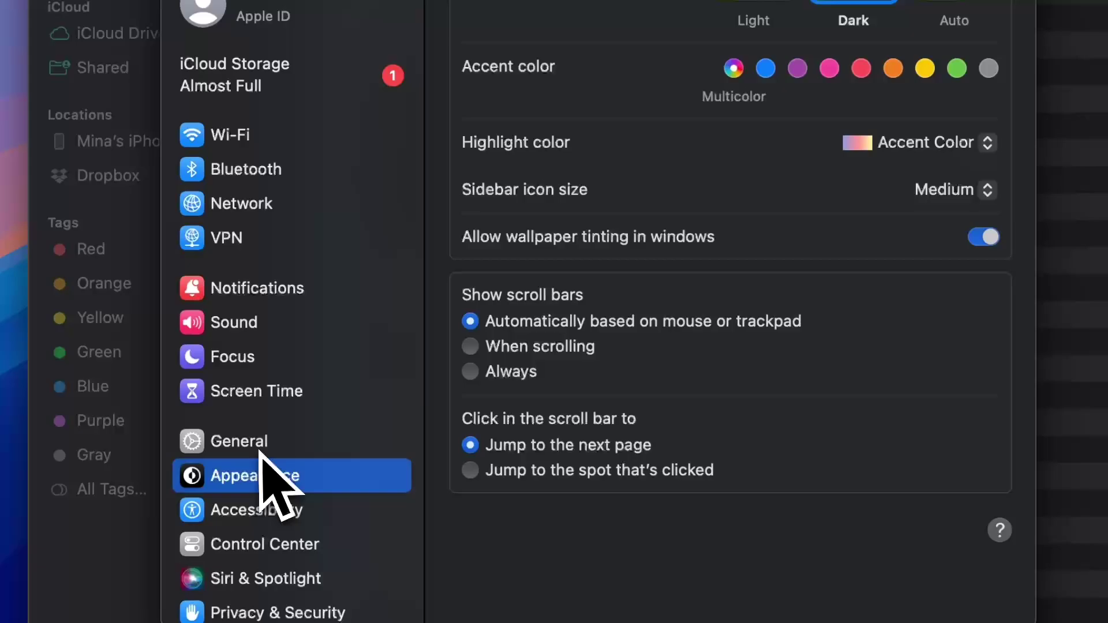
pyautogui.click(218, 415)
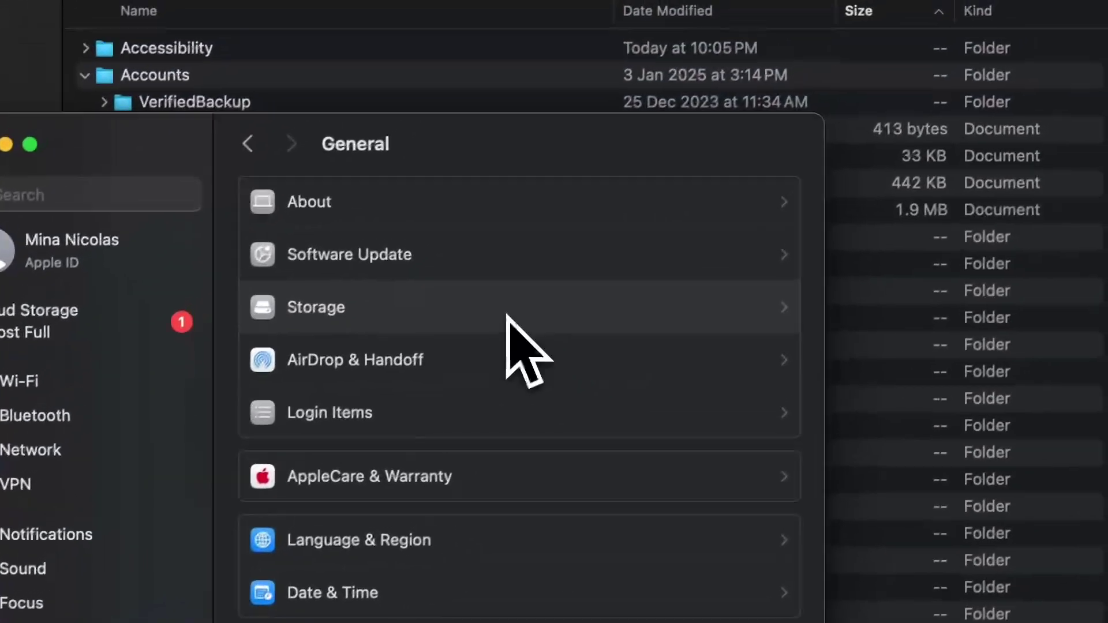
pyautogui.click(623, 73)
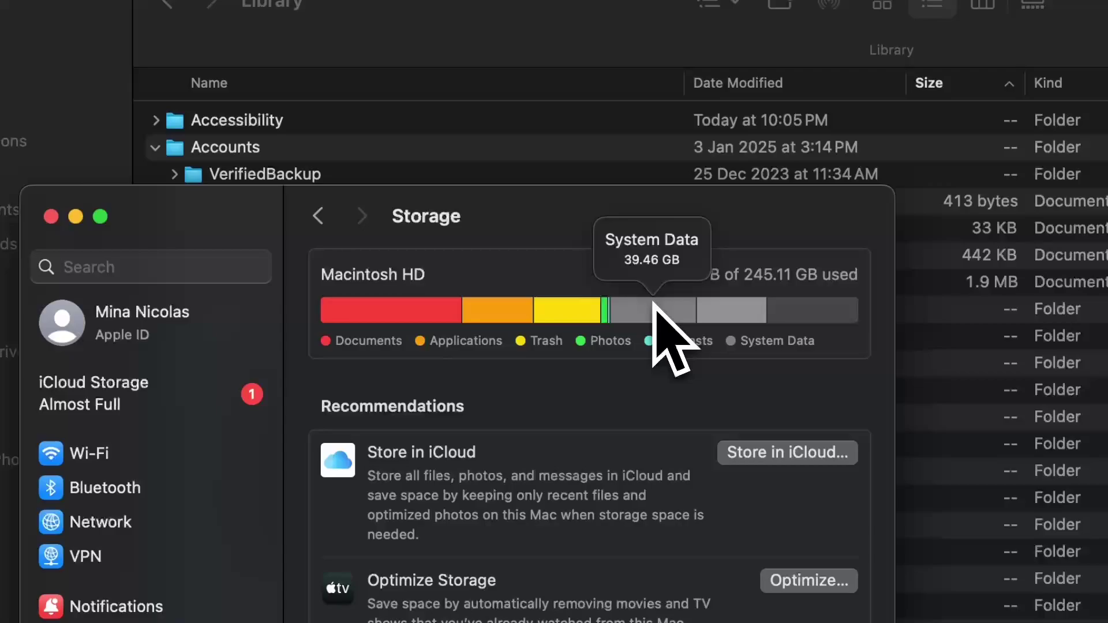
pyautogui.moveTo(653, 309)
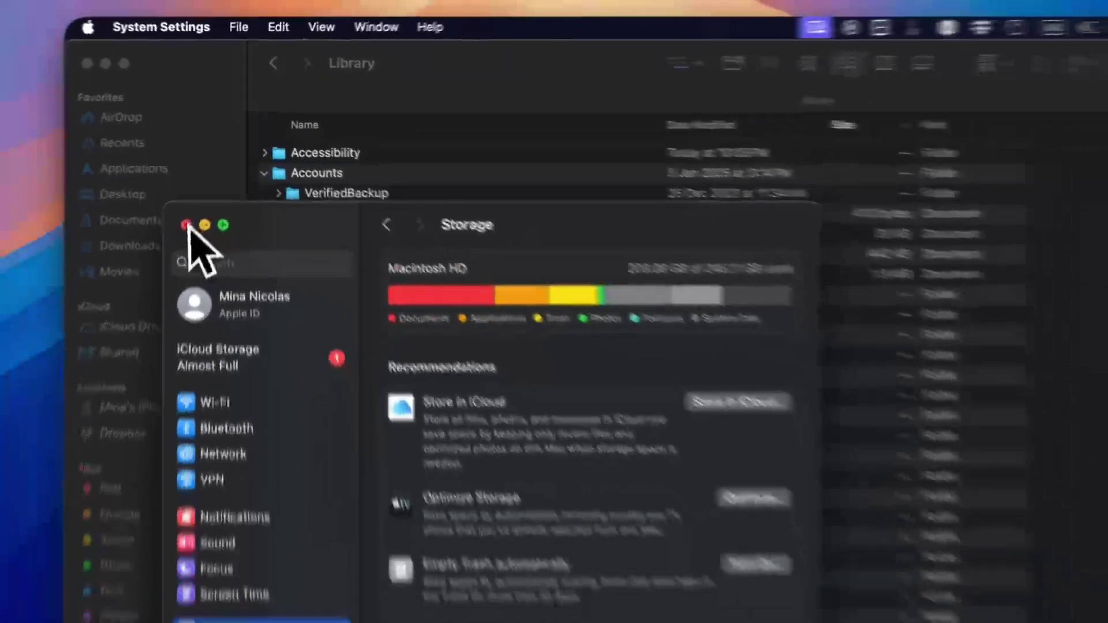
# - Close System Settings and sort the Library folder by size, reversed so folders come first
pyautogui.click(199, 228)
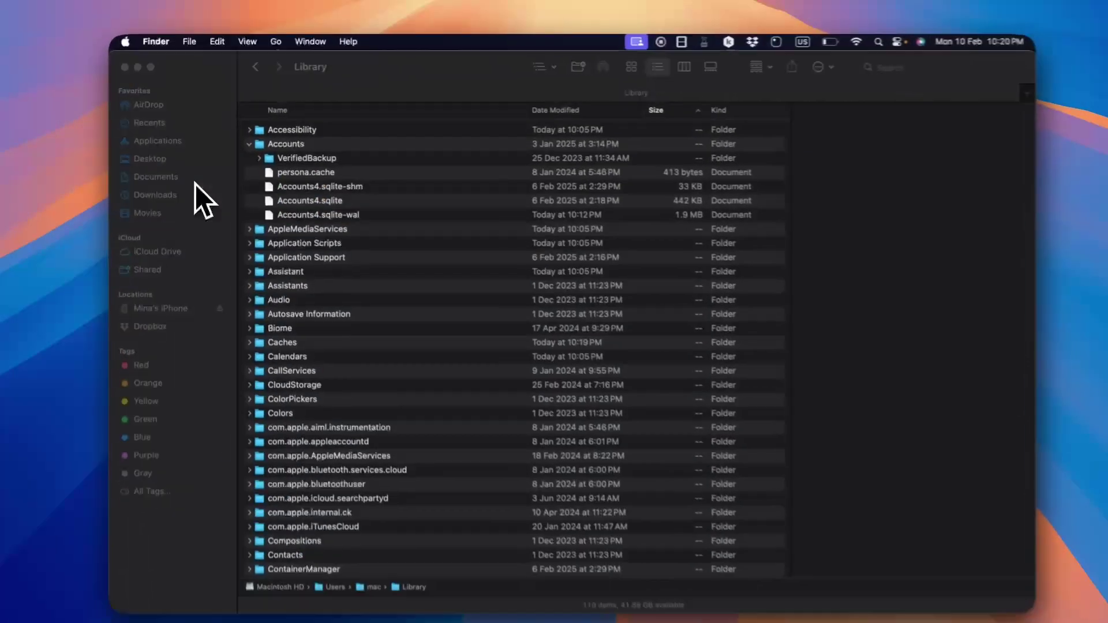
pyautogui.click(289, 128)
pyautogui.scroll(-10, 333, 169)
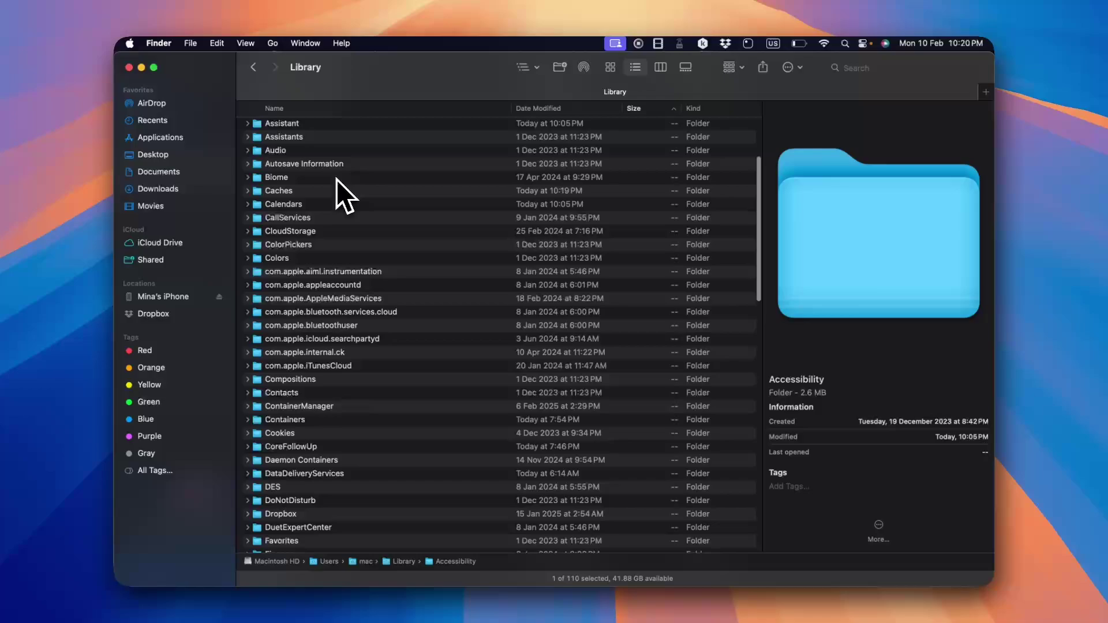
pyautogui.scroll(10, 337, 179)
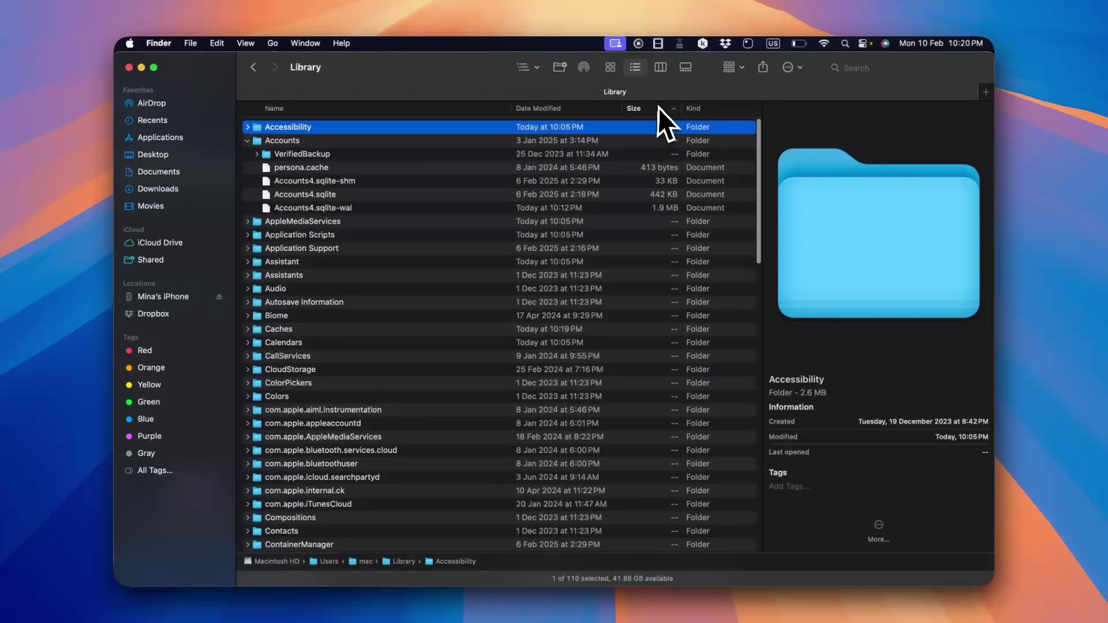
pyautogui.click(662, 115)
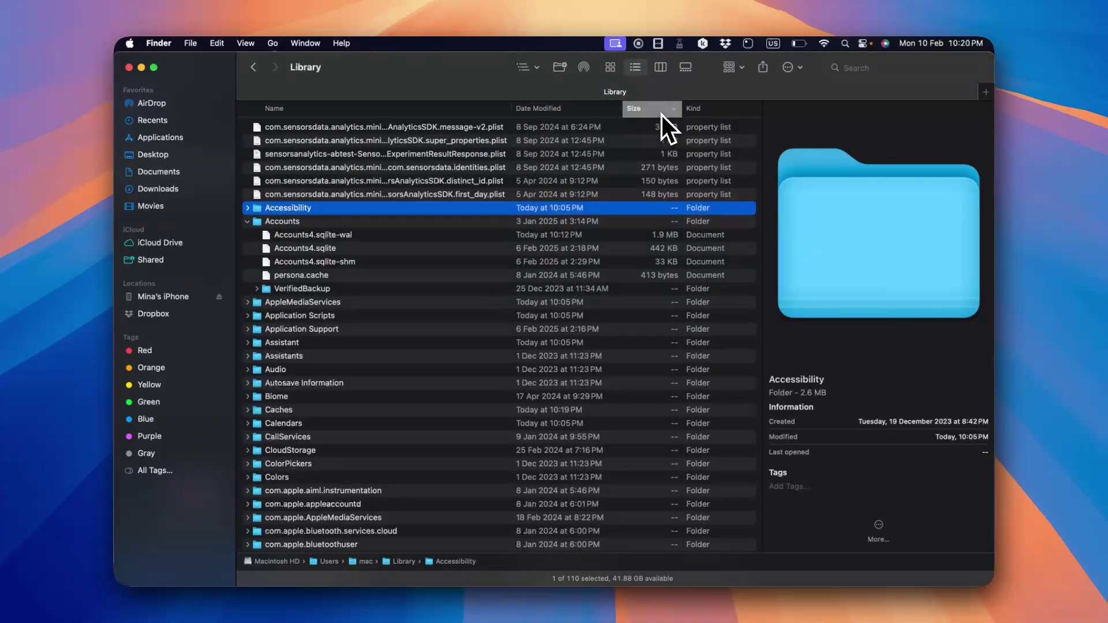
pyautogui.click(661, 115)
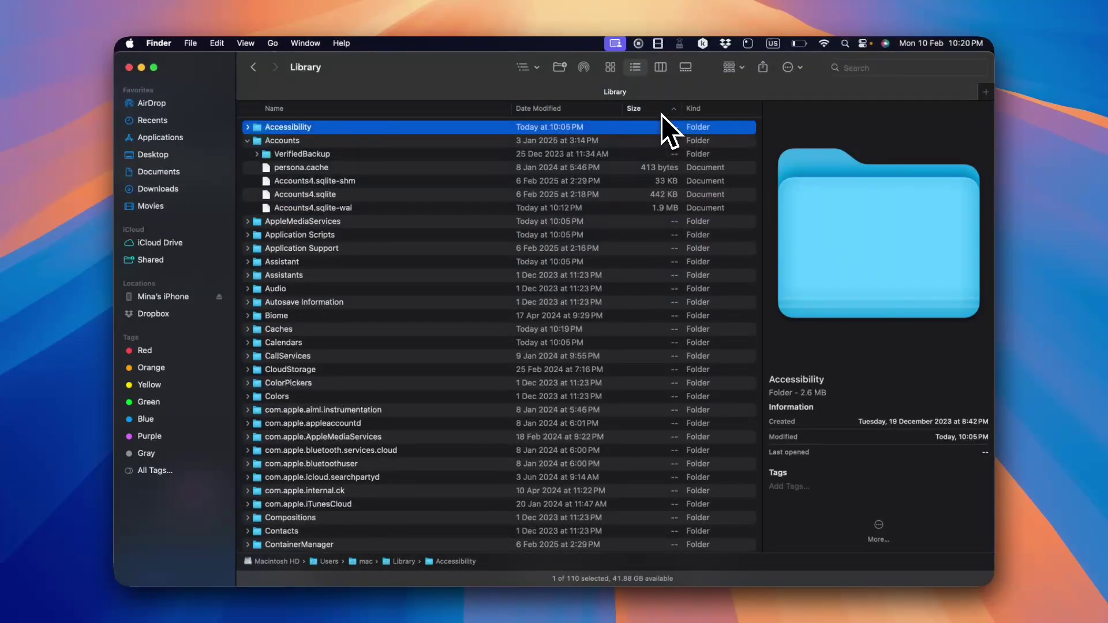
# - Select folders from Accounts down the list to Caches, showing 8.32 GB
pyautogui.click(302, 147)
pyautogui.click(308, 221)
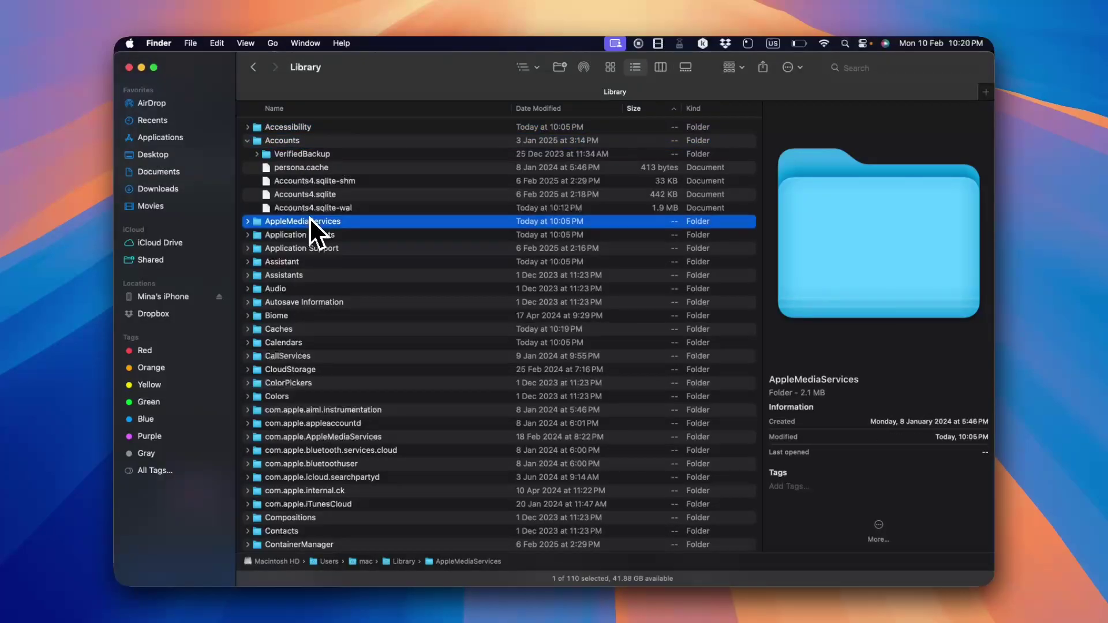
pyautogui.click(310, 235)
pyautogui.click(309, 249)
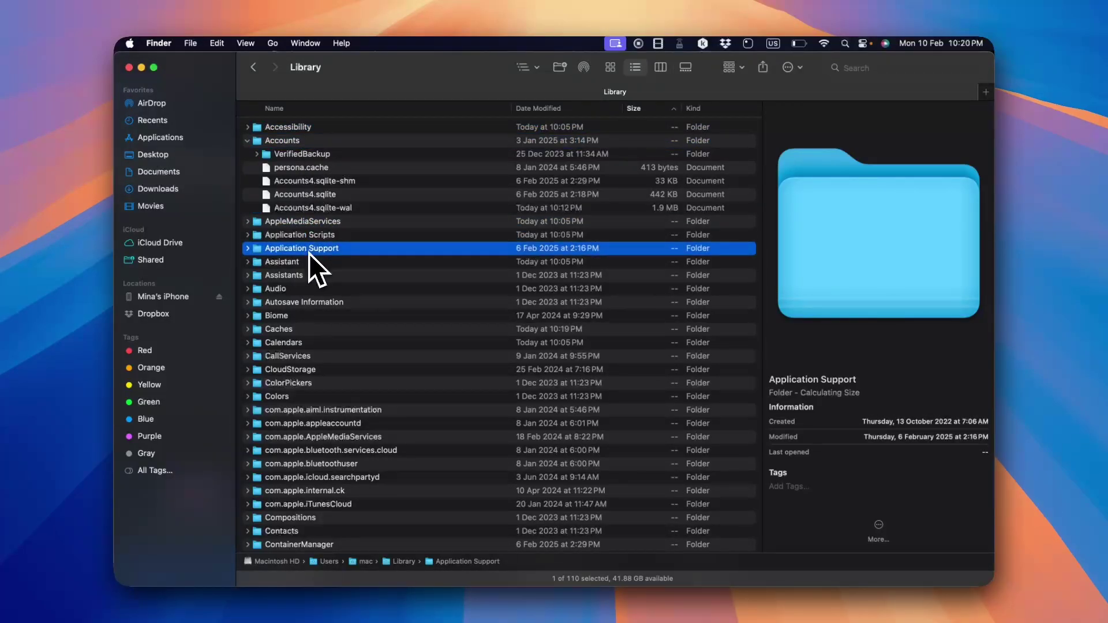
pyautogui.click(340, 275)
pyautogui.click(277, 330)
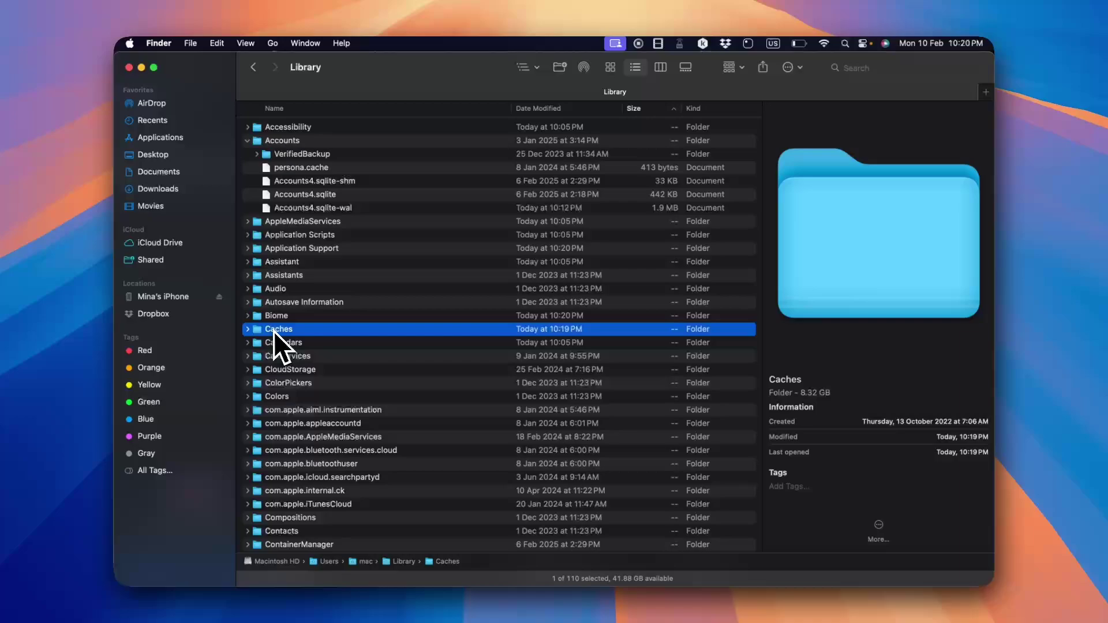
pyautogui.moveTo(310, 333); pyautogui.dragTo(887, 543)
pyautogui.moveTo(886, 590); pyautogui.dragTo(858, 569)
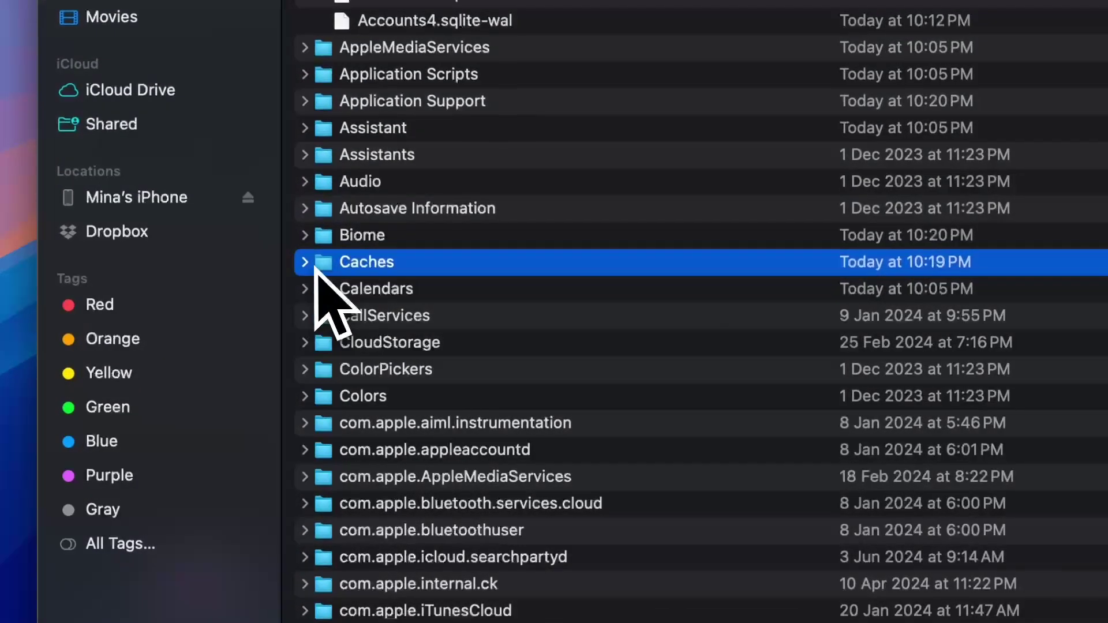
# - Expand Caches and select the Adobe, Adobe Camera Raw 2 and AMSDataMigratorTool (82 KB) folders
pyautogui.click(305, 261)
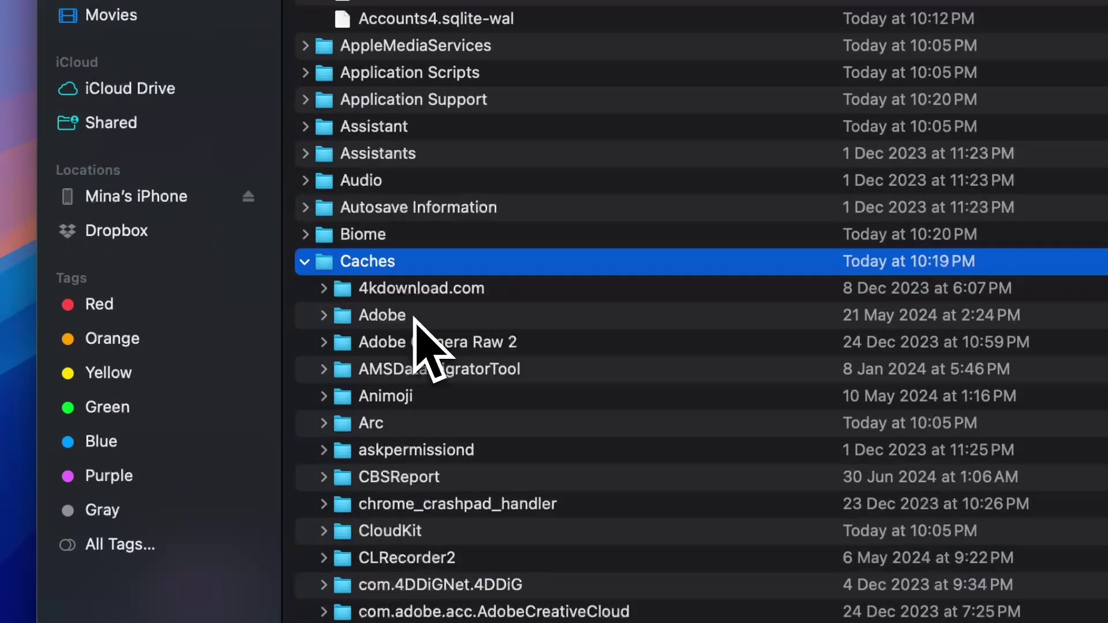
pyautogui.click(412, 328)
pyautogui.click(434, 346)
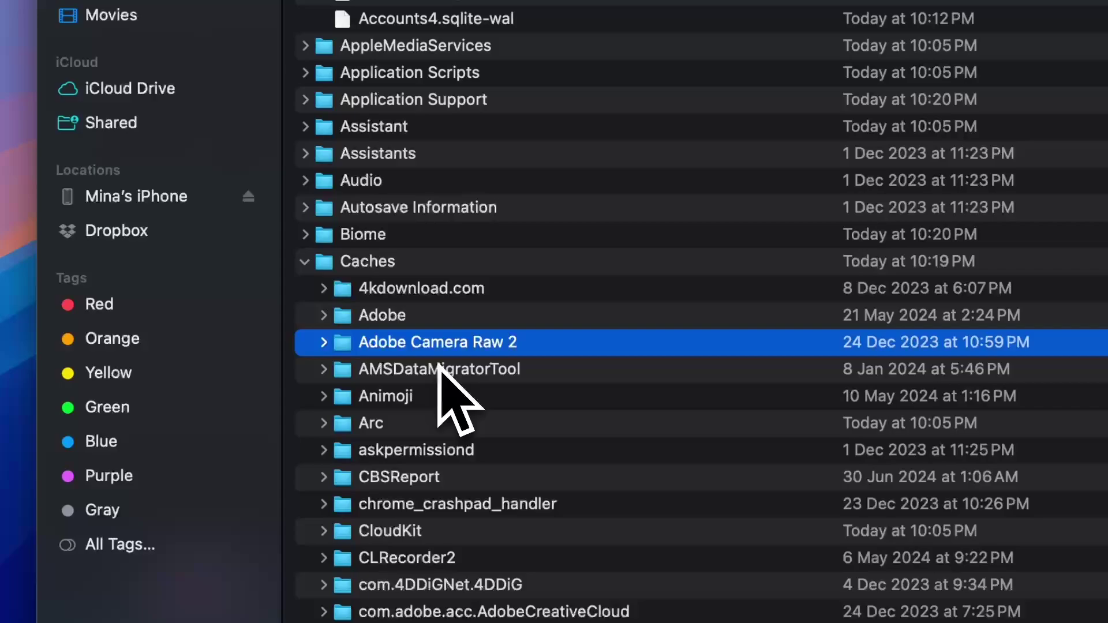
pyautogui.click(442, 371)
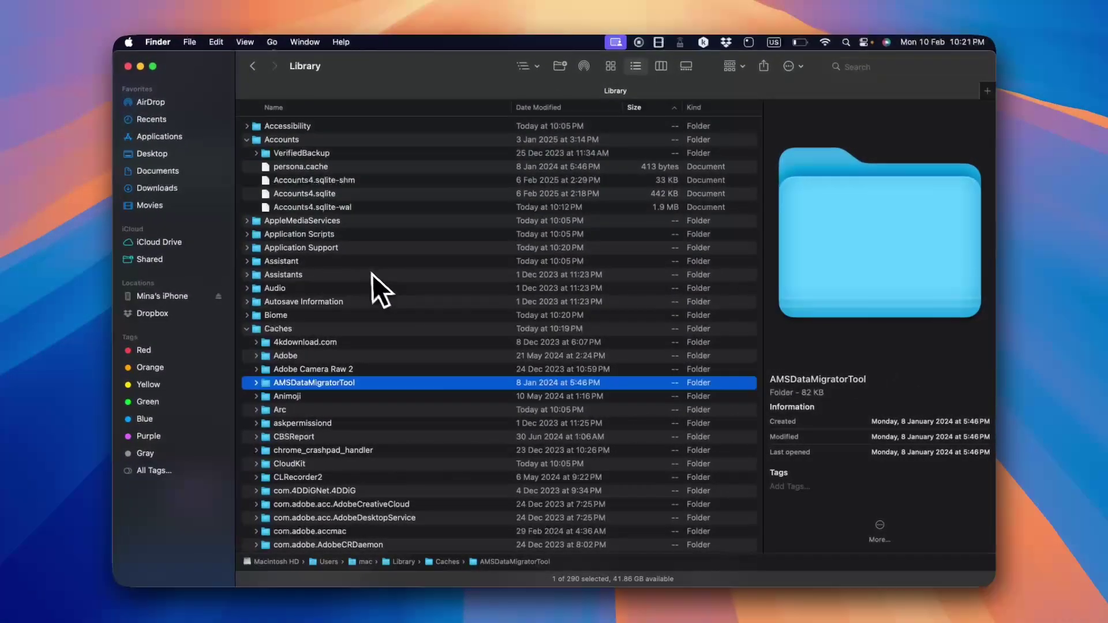
pyautogui.scroll(-3, 368, 271)
pyautogui.scroll(-3, 369, 271)
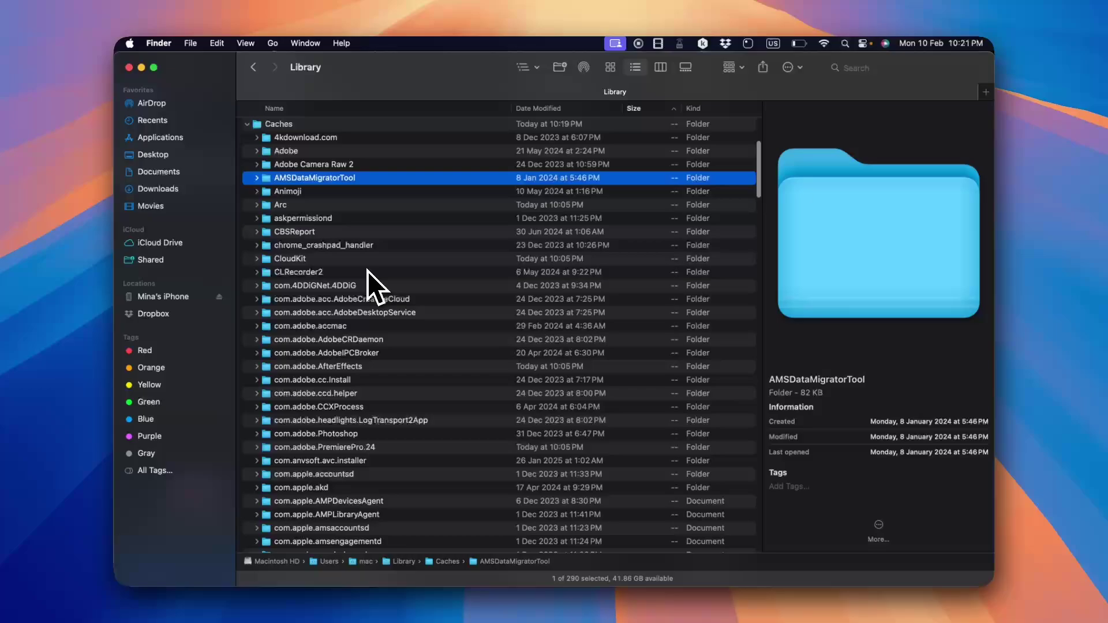
pyautogui.scroll(-5, 369, 270)
pyautogui.scroll(-3, 368, 270)
pyautogui.scroll(-3, 367, 271)
pyautogui.scroll(-3, 368, 271)
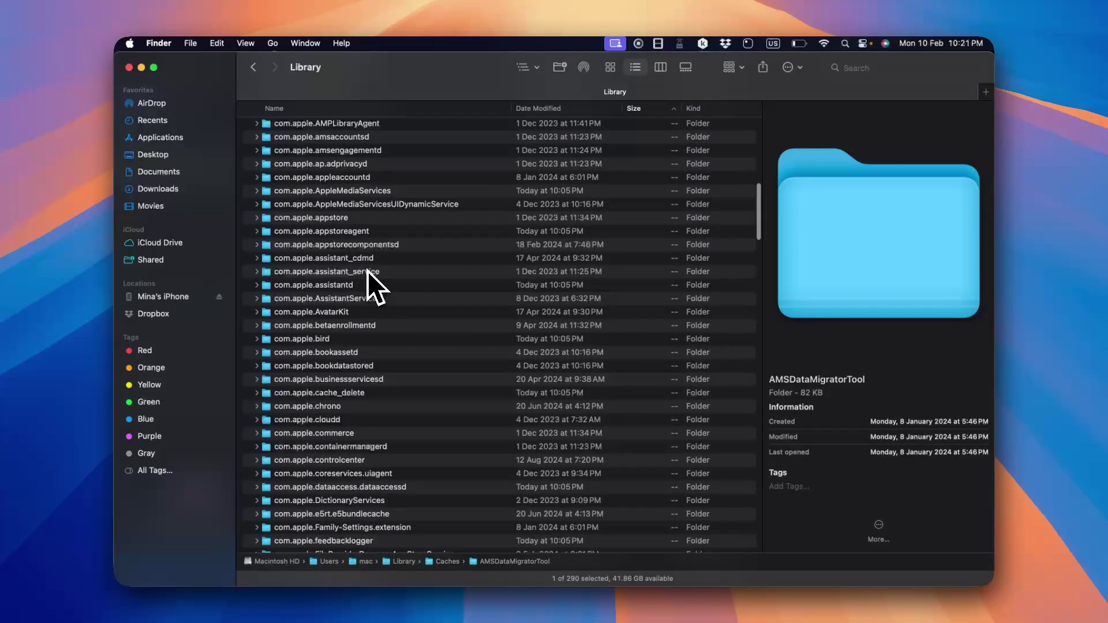
pyautogui.scroll(-5, 368, 271)
pyautogui.scroll(-5, 408, 317)
pyautogui.scroll(-3, 408, 318)
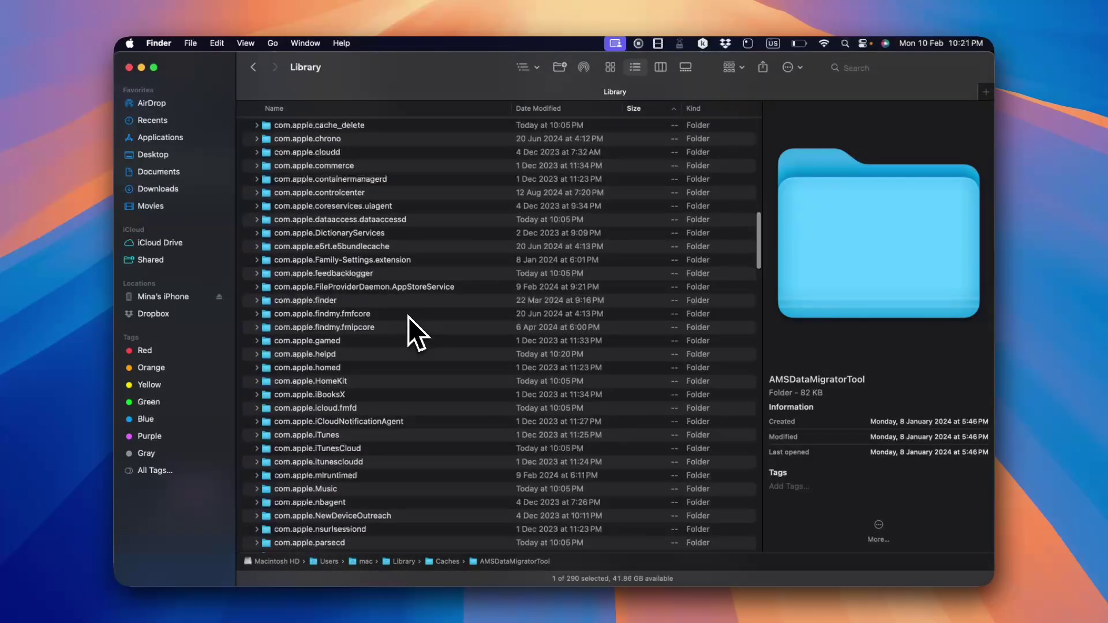